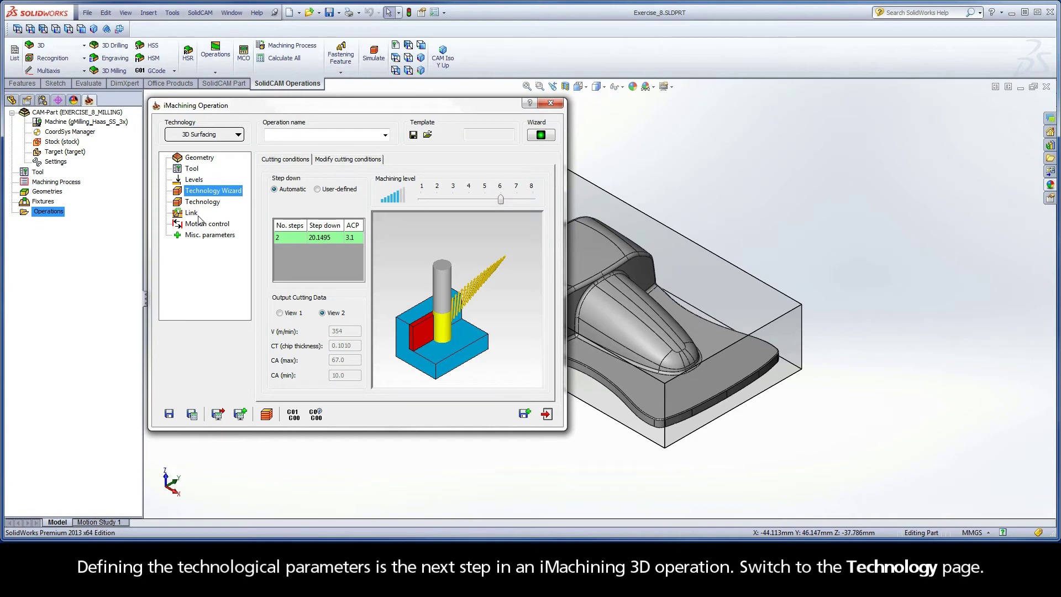
# Switch the iMachining Operation dialog from the Technology Wizard to the 3D Surfacing Technology page.
pyautogui.click(205, 203)
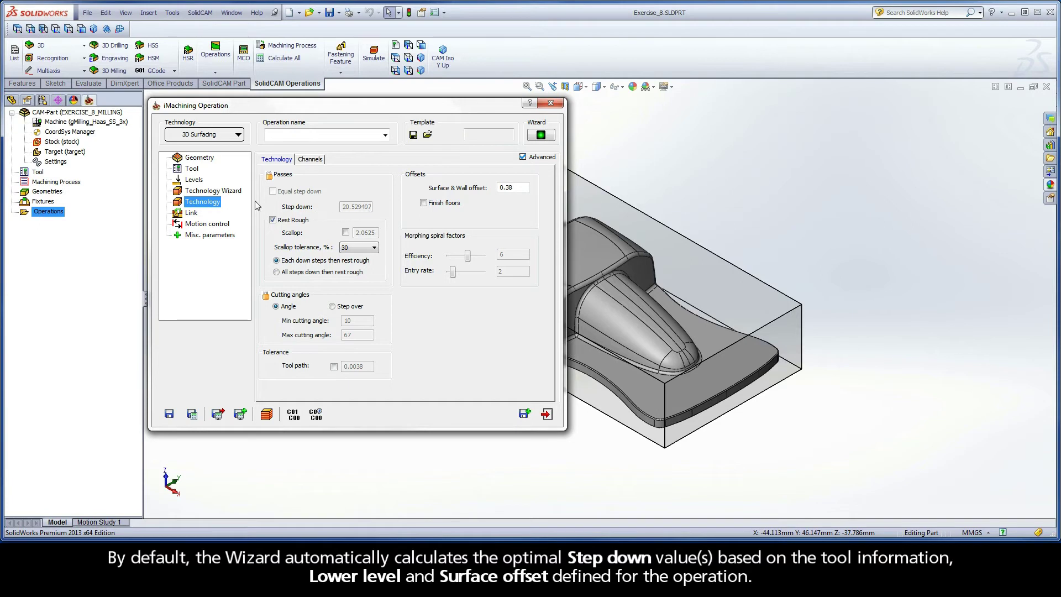
pyautogui.click(196, 171)
pyautogui.click(196, 181)
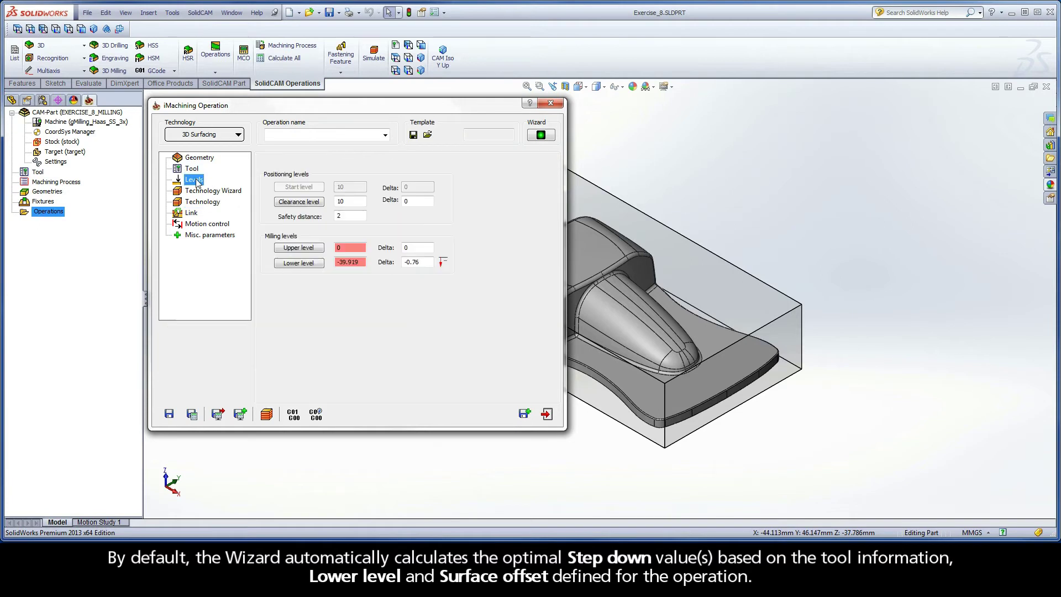
pyautogui.click(209, 202)
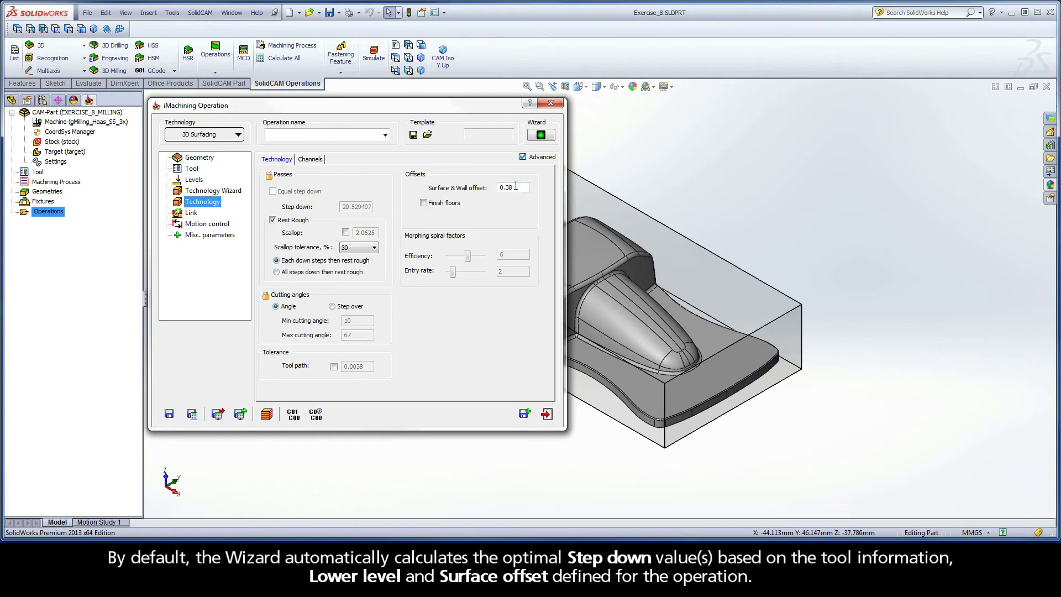
pyautogui.moveTo(515, 186); pyautogui.dragTo(487, 190)
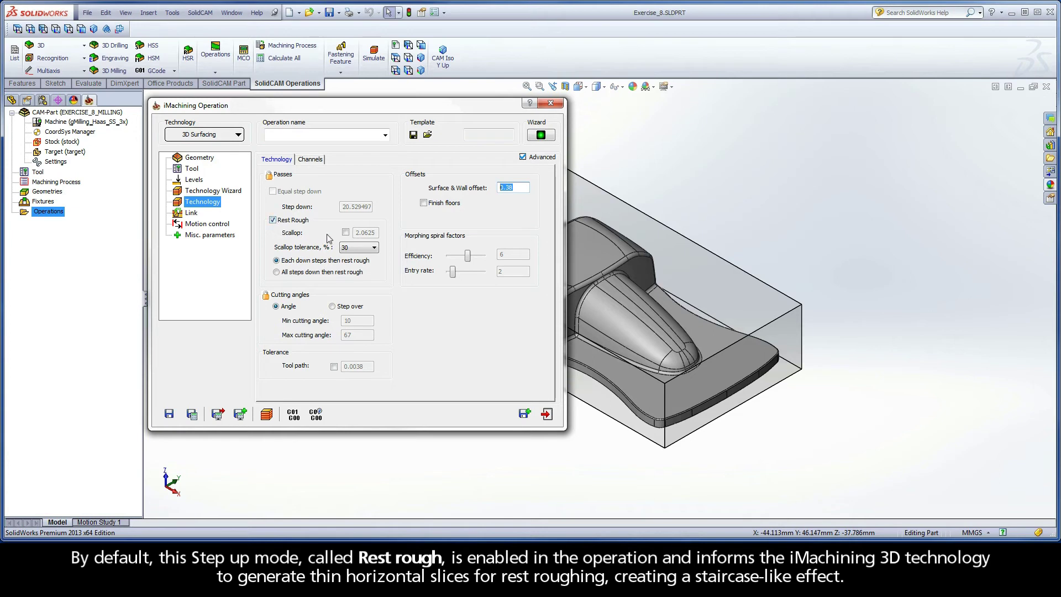
pyautogui.click(345, 232)
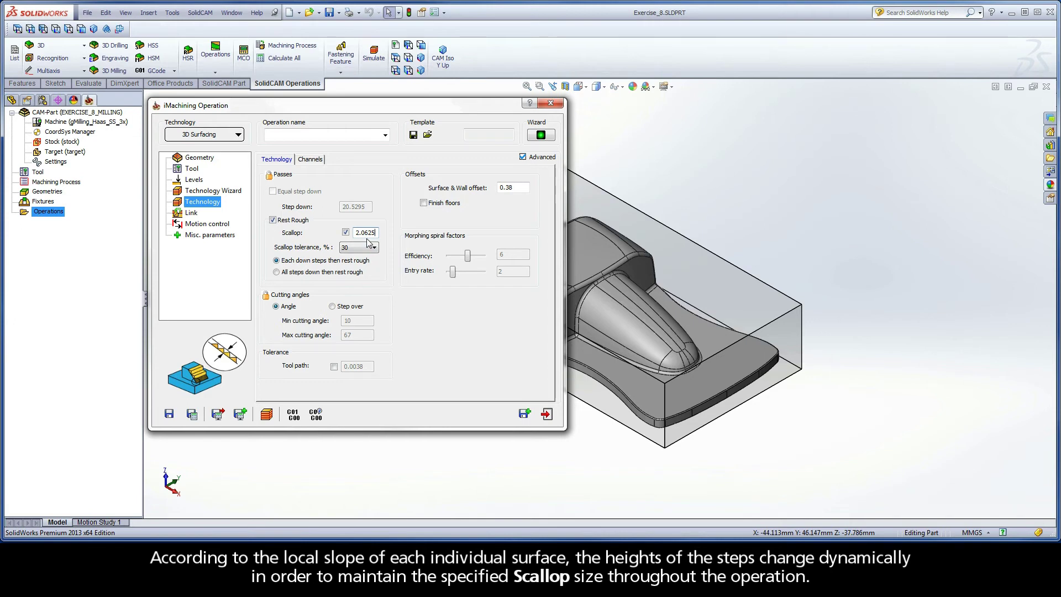
pyautogui.moveTo(377, 232); pyautogui.dragTo(353, 234)
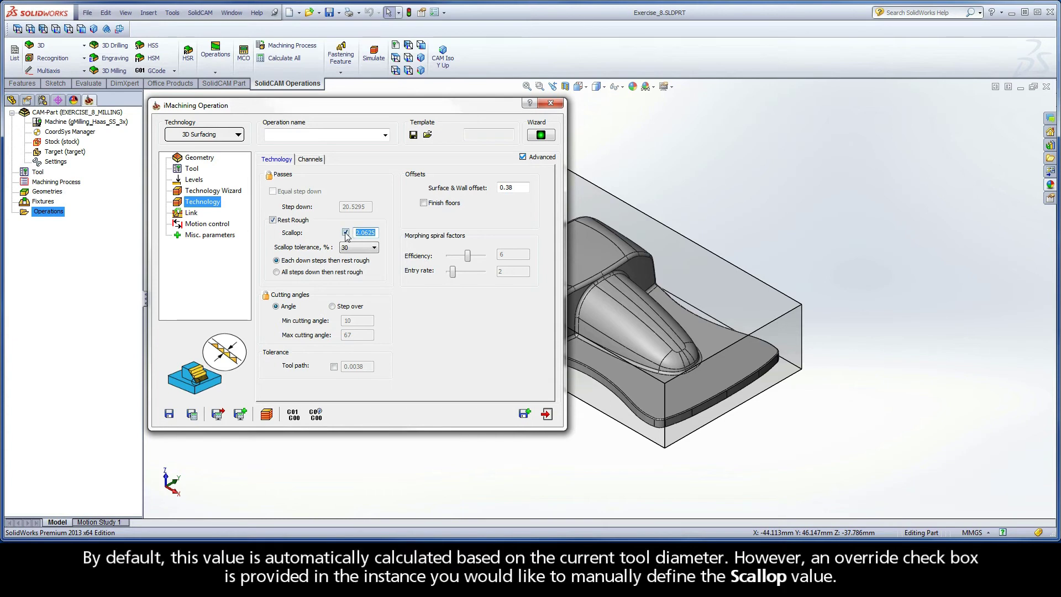
pyautogui.click(346, 233)
pyautogui.click(345, 233)
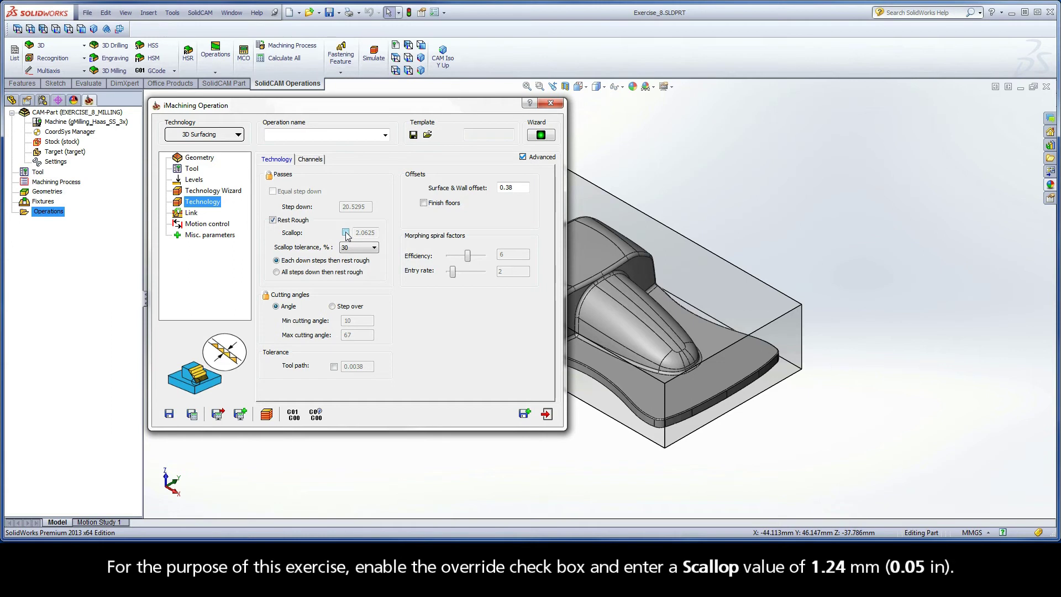
# Override the scallop value with 1.24, keeping the scallop tolerance at 30%.
pyautogui.click(346, 232)
pyautogui.moveTo(378, 233); pyautogui.dragTo(351, 234)
pyautogui.write('1.2')
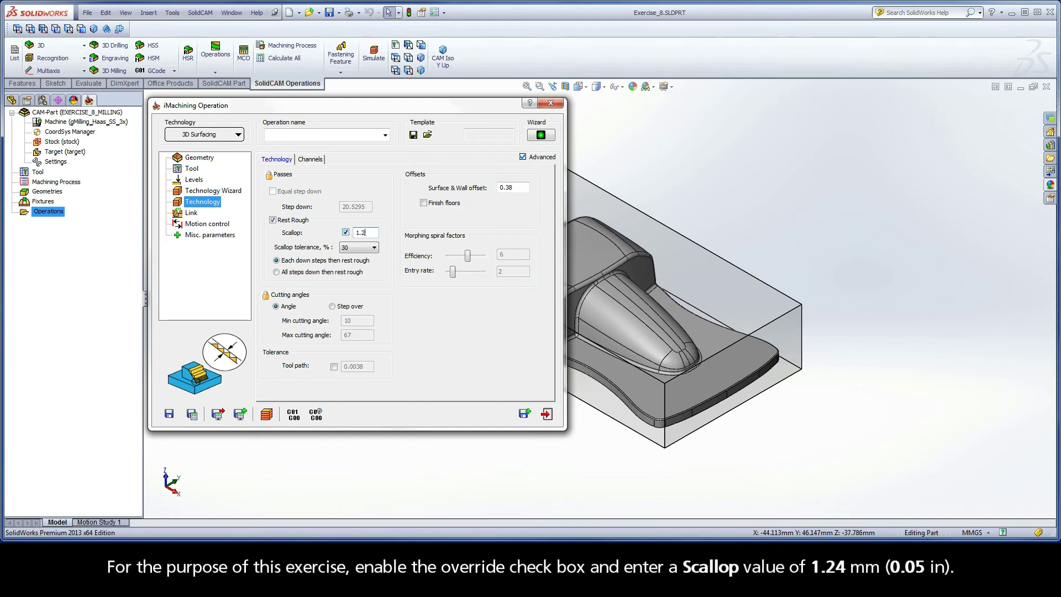
pyautogui.write('4')
pyautogui.click(373, 249)
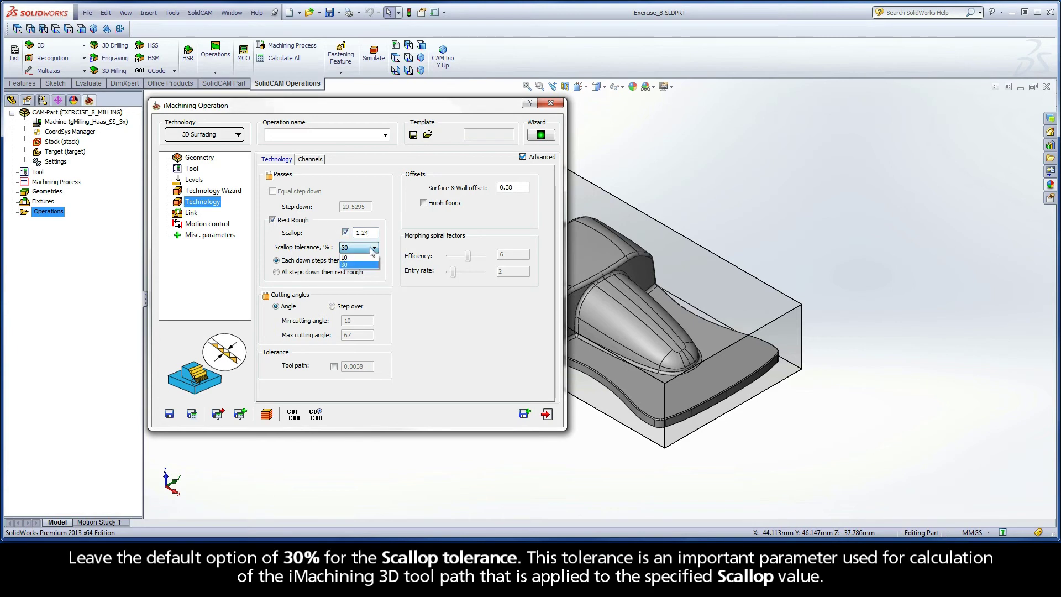
pyautogui.click(372, 250)
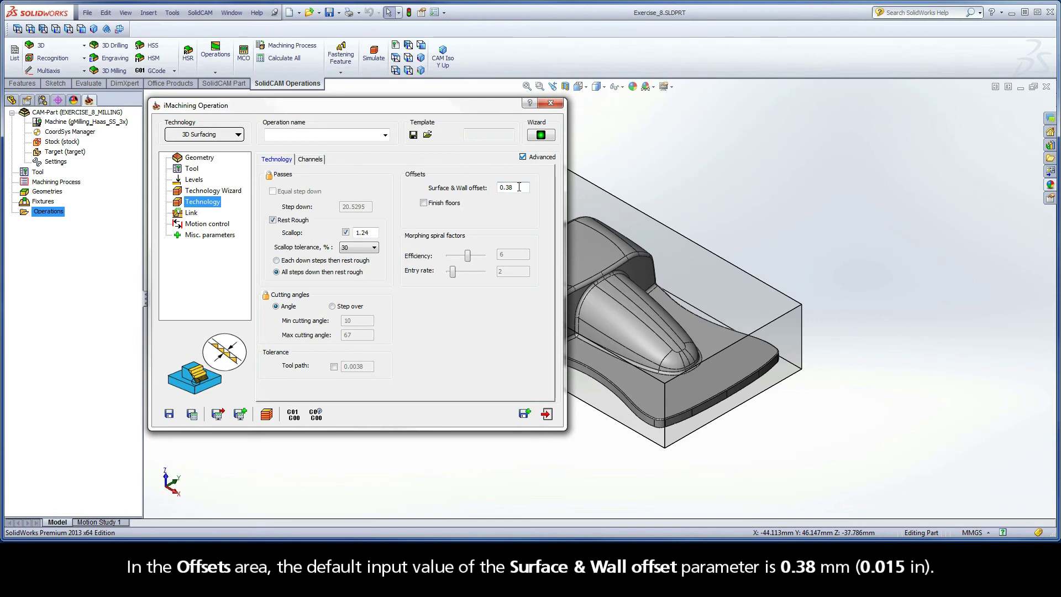
# Change the Surface & Wall offset from 0.38 to 0.24, leaving Finish floors cleared.
pyautogui.moveTo(519, 186); pyautogui.dragTo(499, 188)
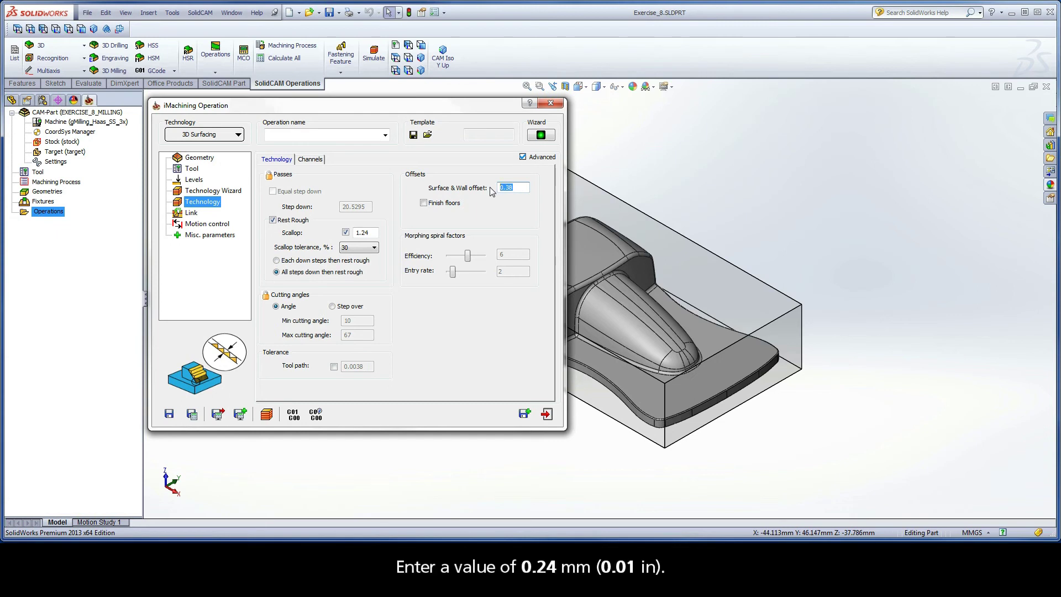
pyautogui.write('0.24')
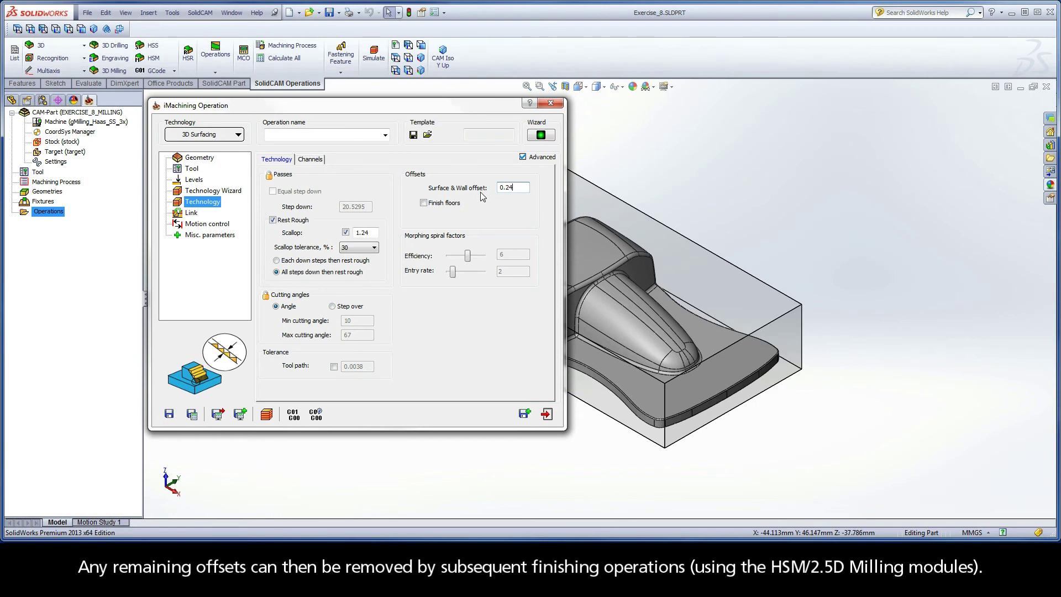
pyautogui.click(424, 203)
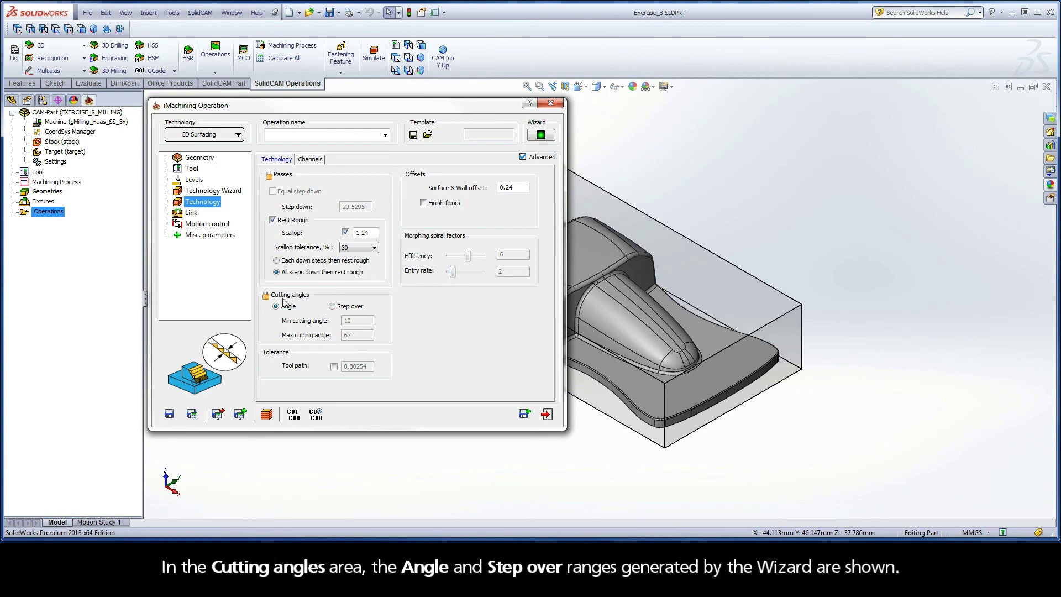
# Set cutting angles to Step over and keep the automatic 0.00254 tool path tolerance.
pyautogui.click(331, 306)
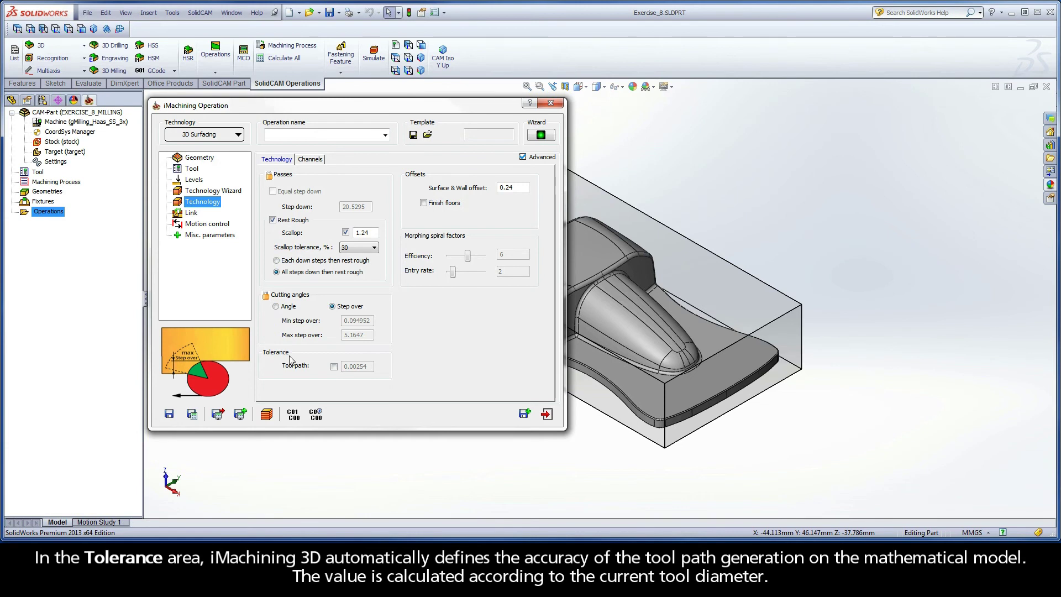
pyautogui.click(334, 367)
pyautogui.click(364, 367)
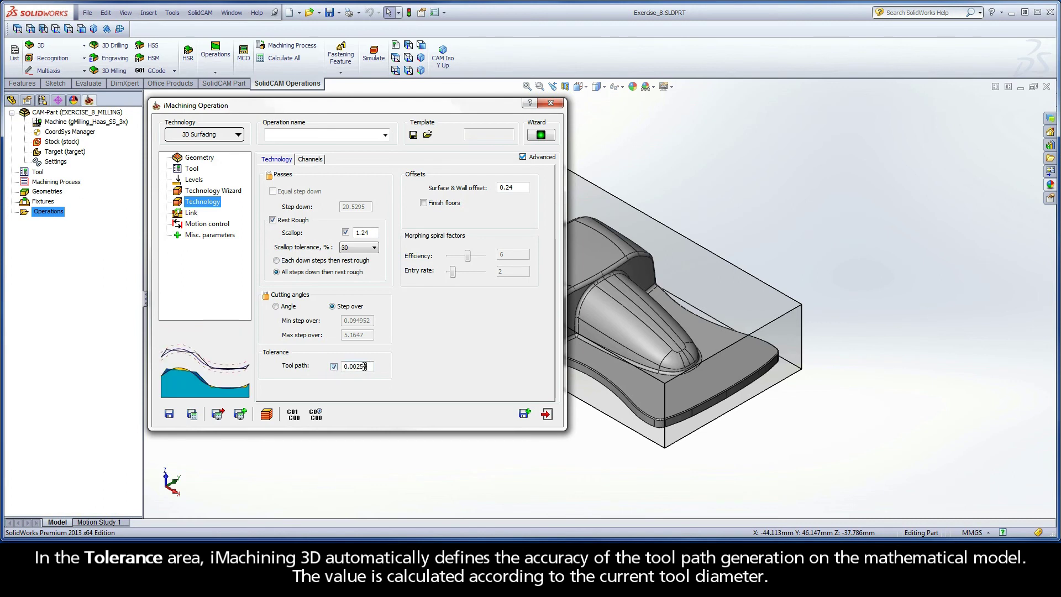
pyautogui.moveTo(364, 367); pyautogui.dragTo(336, 370)
pyautogui.click(335, 368)
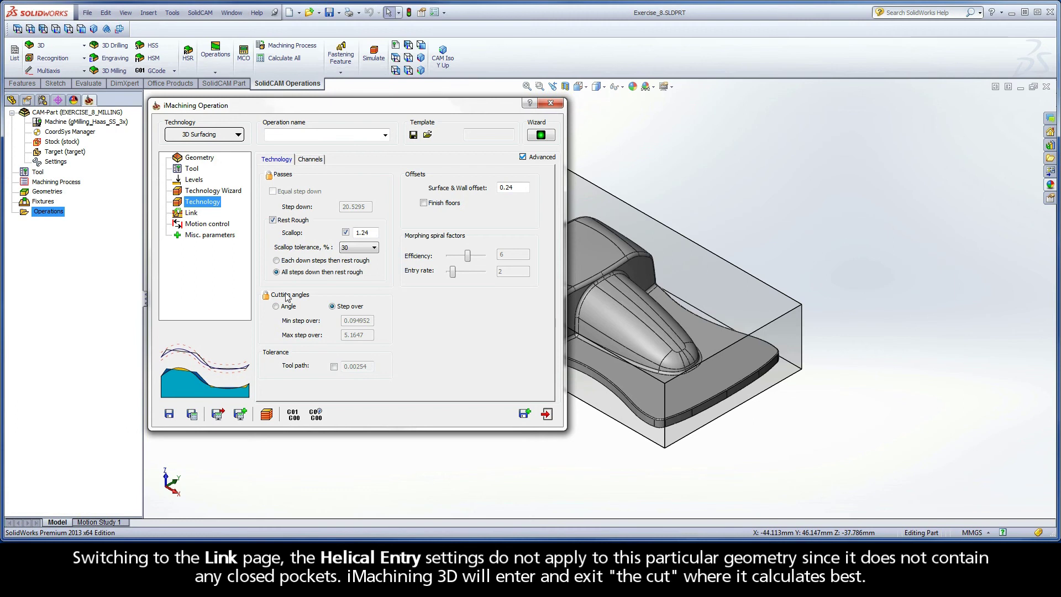
# Save and calculate the operation, adding i3DRough_target under MAC 1 in the CAM tree.
pyautogui.click(194, 216)
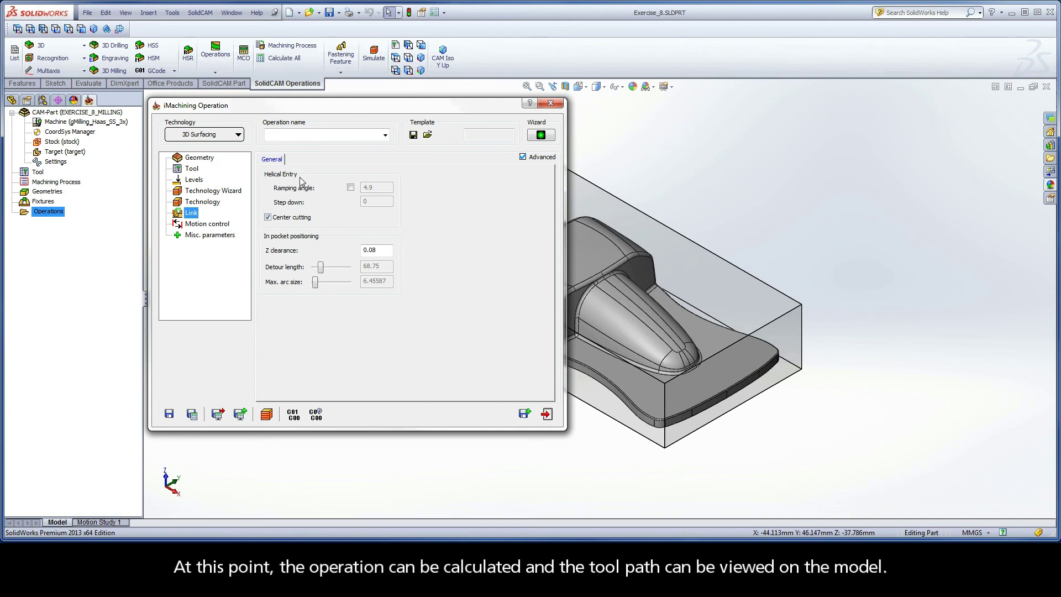
pyautogui.click(192, 415)
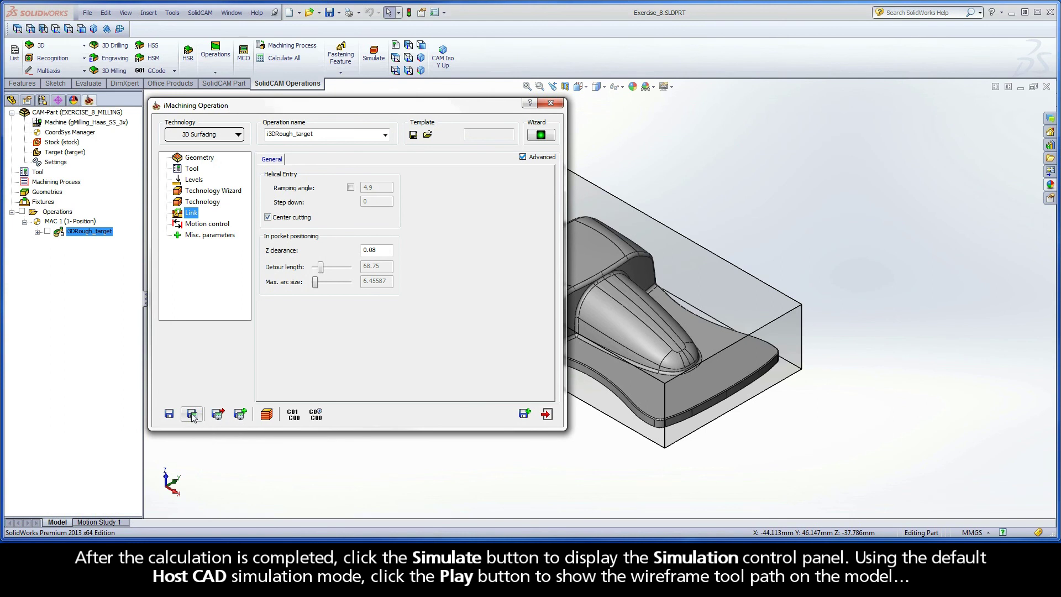
# Play the Host CAD simulation of i3DRough_target, adjusting the playback speed along the way.
pyautogui.click(267, 415)
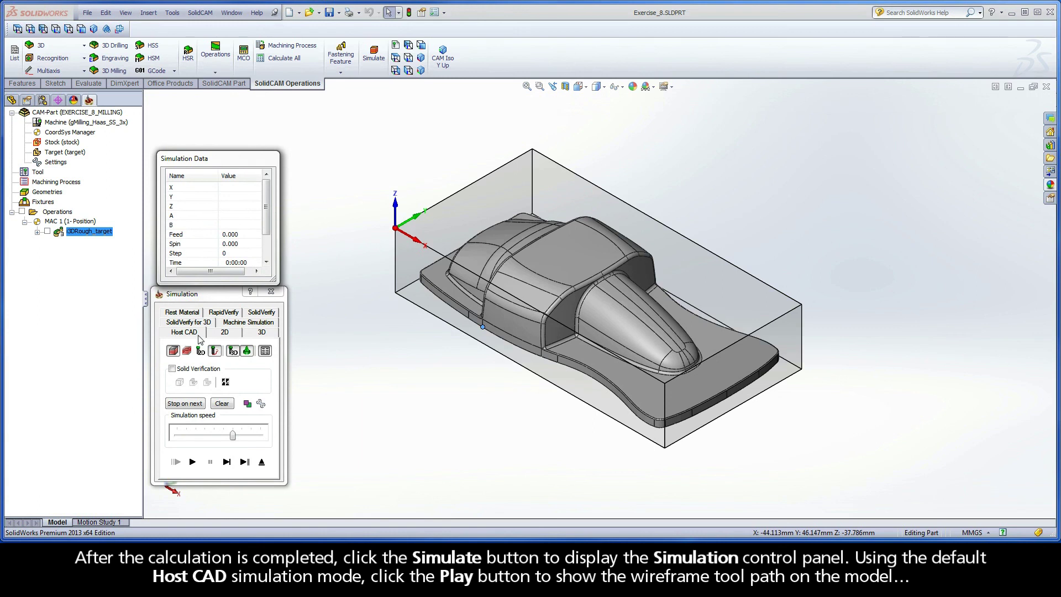
pyautogui.moveTo(232, 436); pyautogui.dragTo(208, 438)
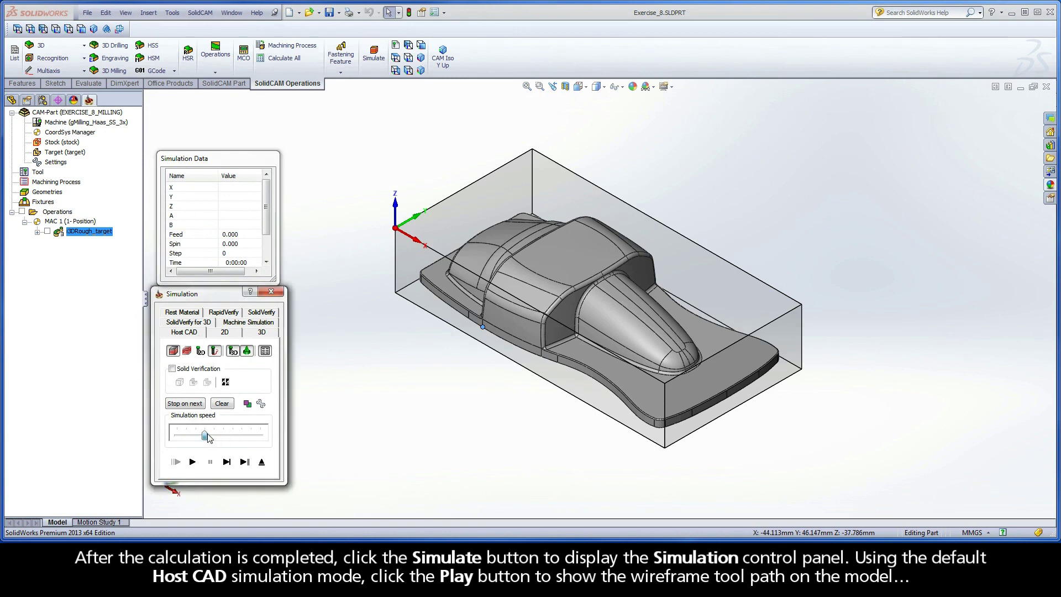
pyautogui.click(193, 462)
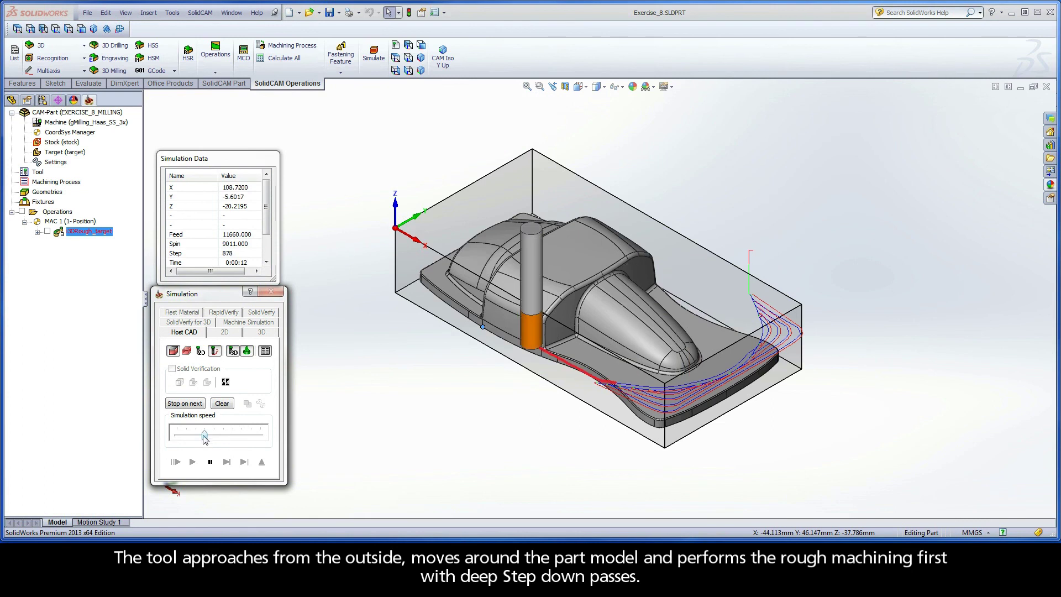
pyautogui.moveTo(205, 437); pyautogui.dragTo(232, 437)
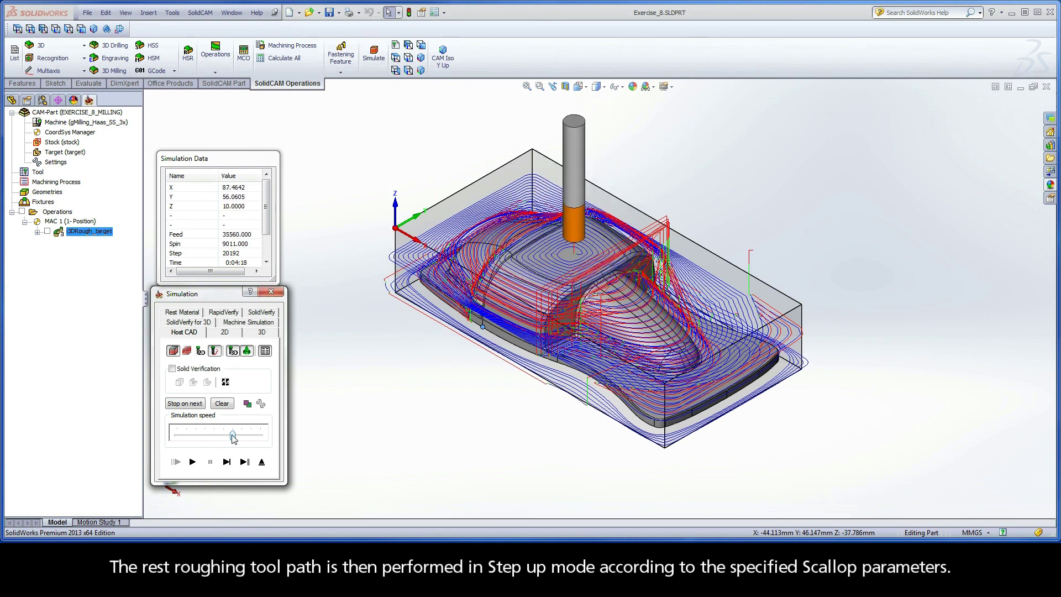
# Run the SolidVerify simulation, cutting the stock block down to the roughed stepped shape.
pyautogui.click(262, 313)
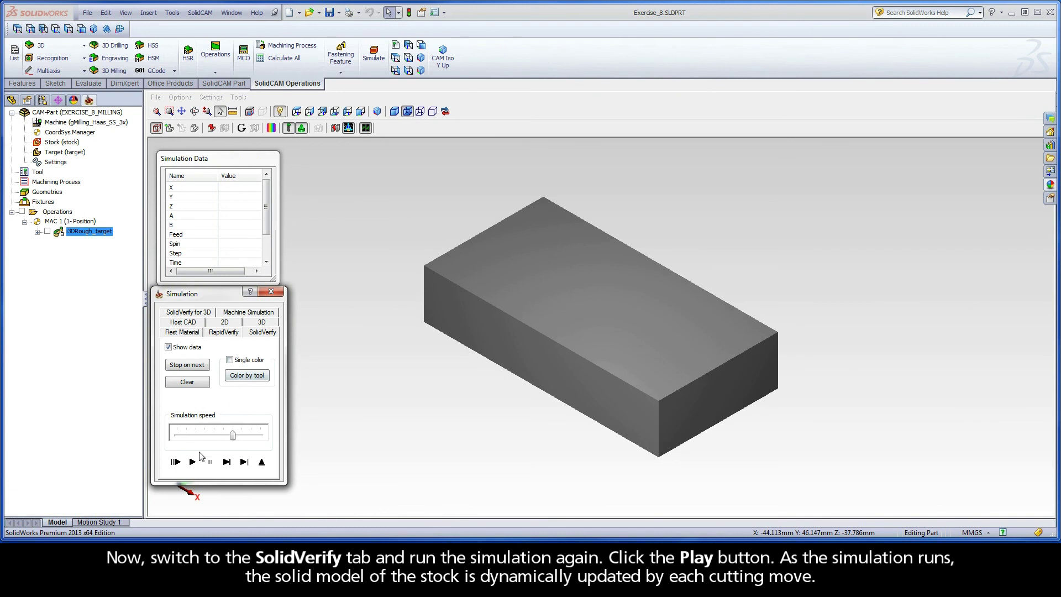
pyautogui.click(192, 463)
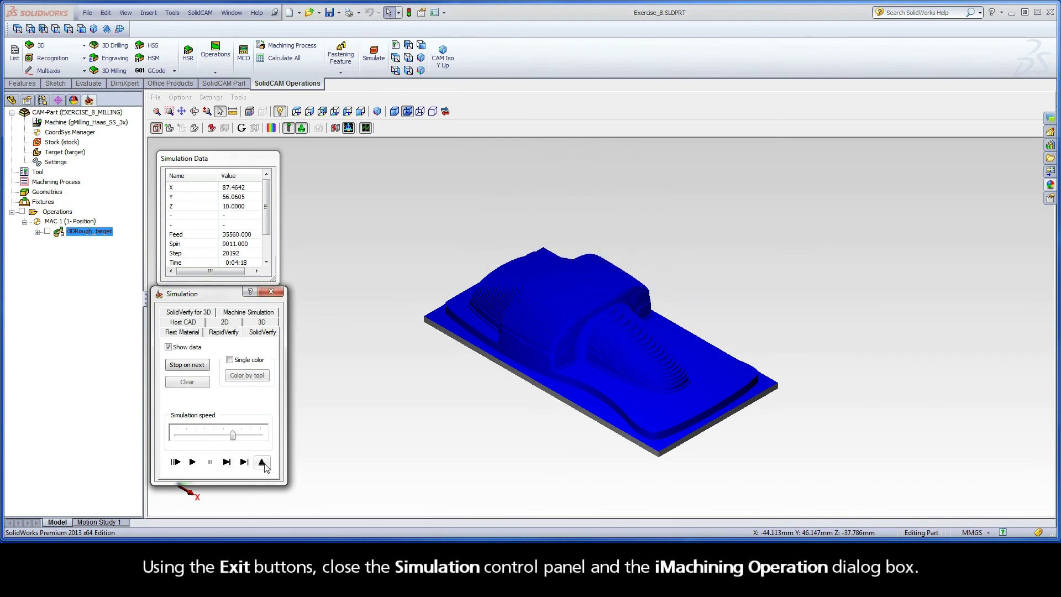
# Exit the simulation to return to the i3DRough_target operation dialog.
pyautogui.click(263, 463)
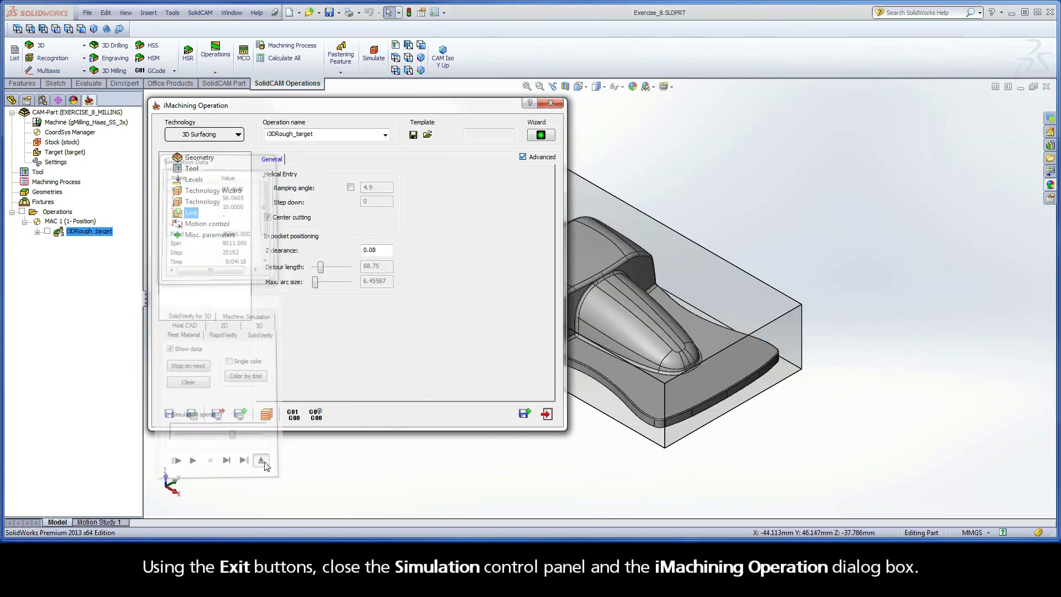